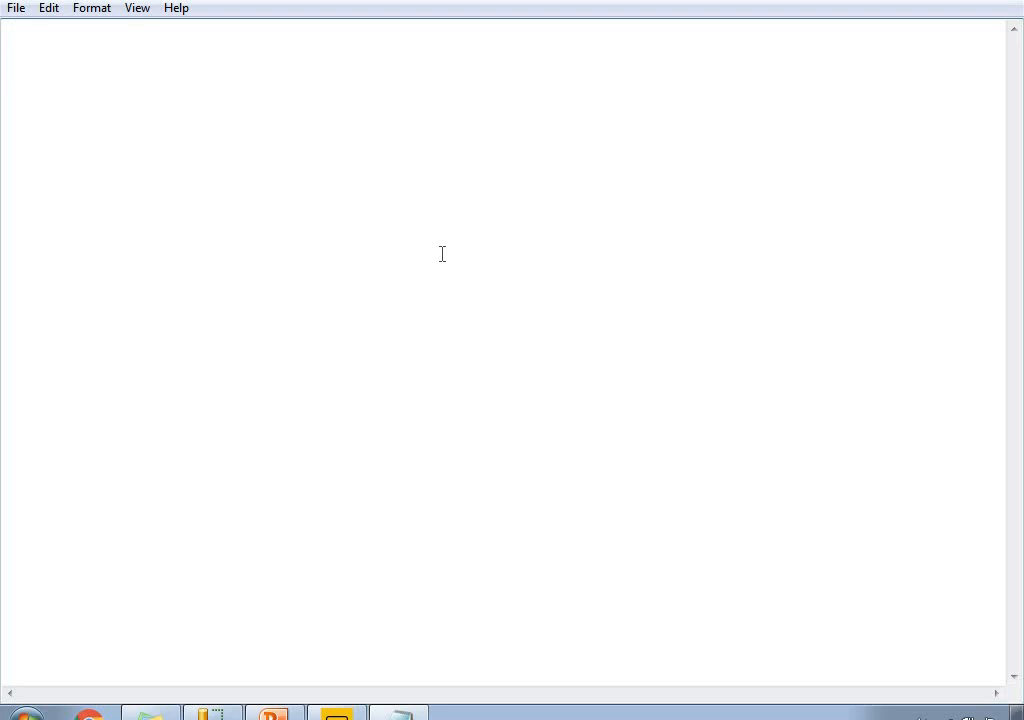
# - Write the note "Syntax : MINA(ColumnName)" and, below it, "MINA(BooleanColumn)--> 0"
pyautogui.write(': MINA(Colu')
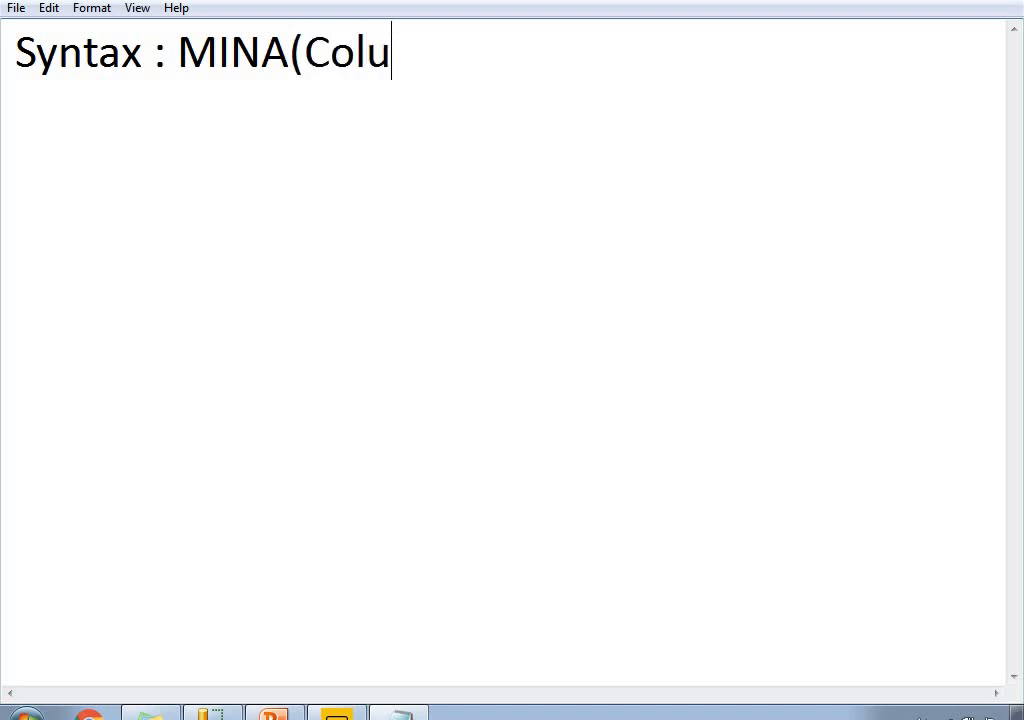
pyautogui.write('mnName)')
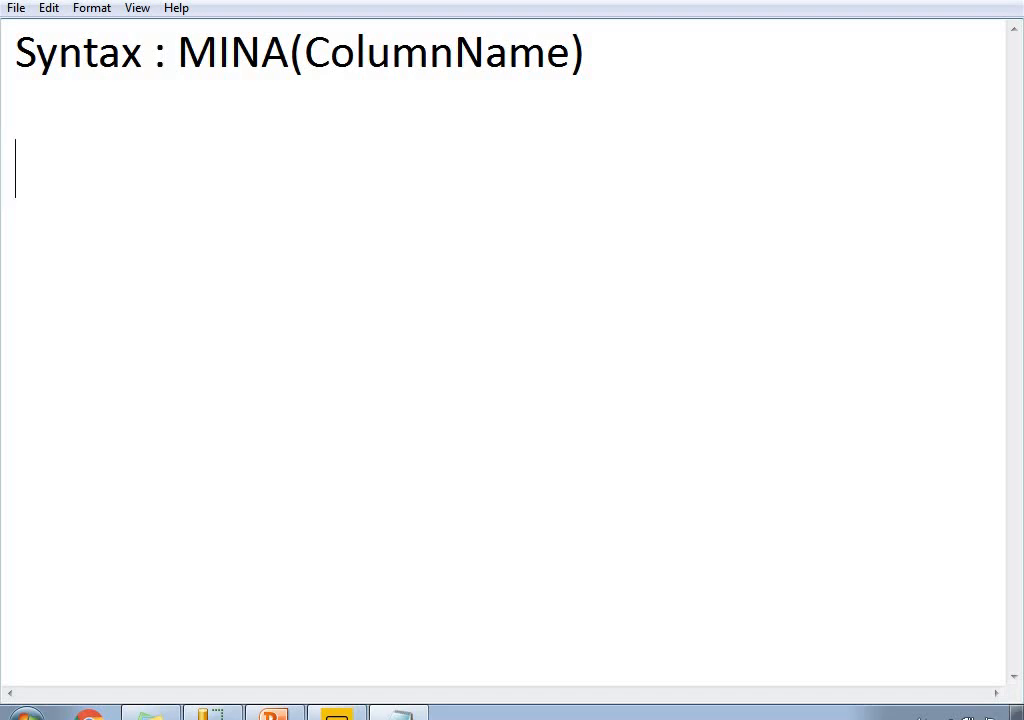
pyautogui.write('MINA(')
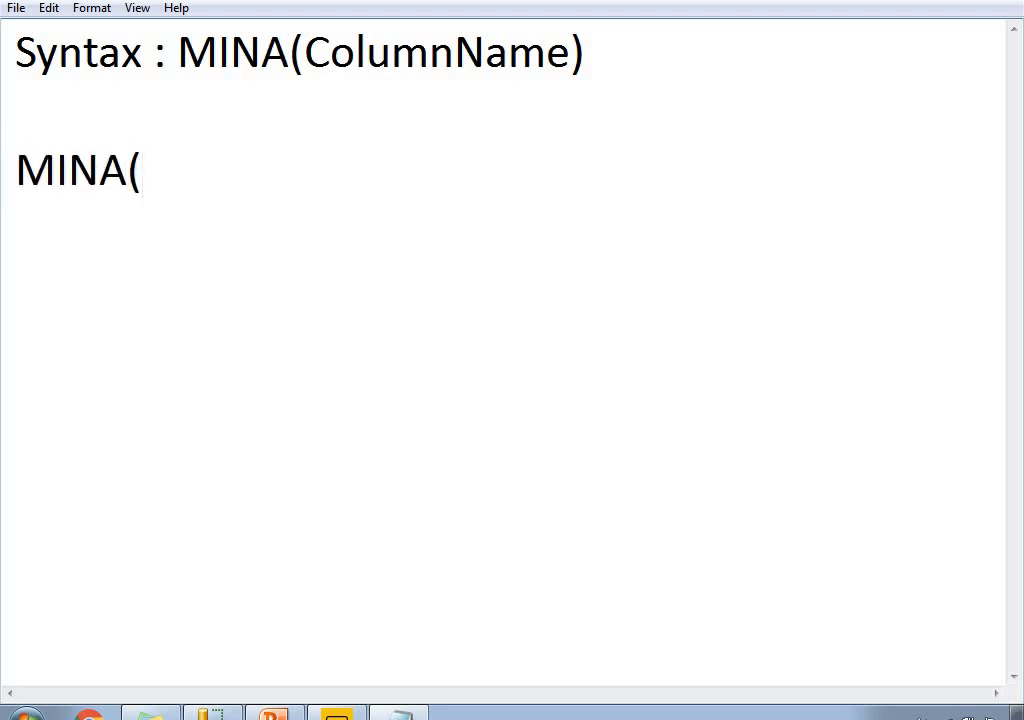
pyautogui.write('BooleanColumn)')
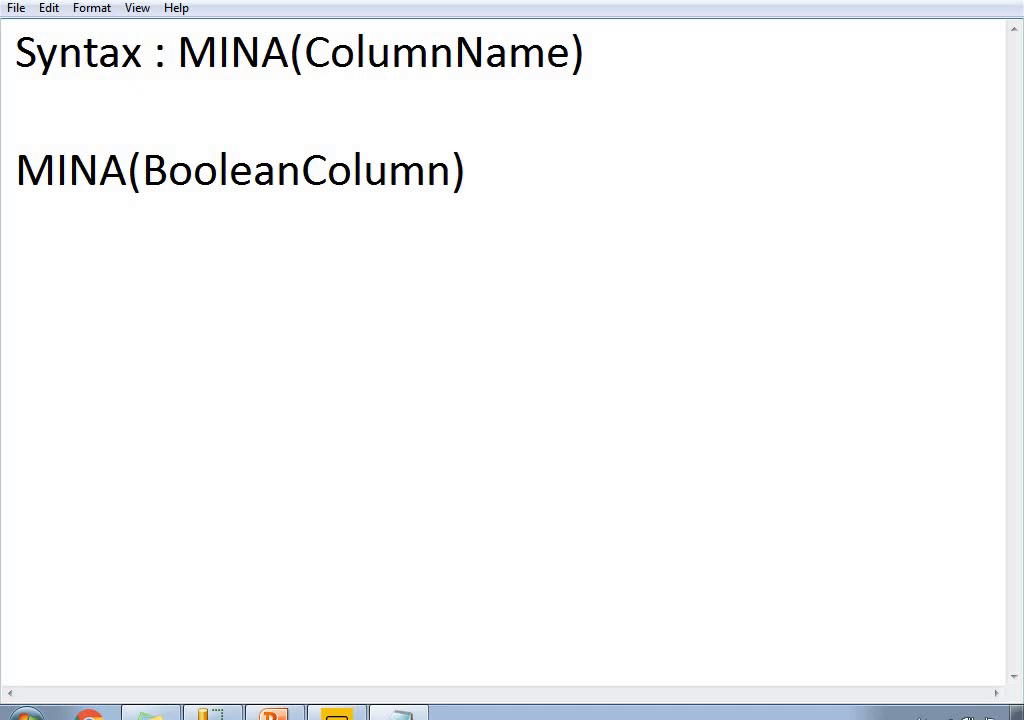
pyautogui.write('--> 0')
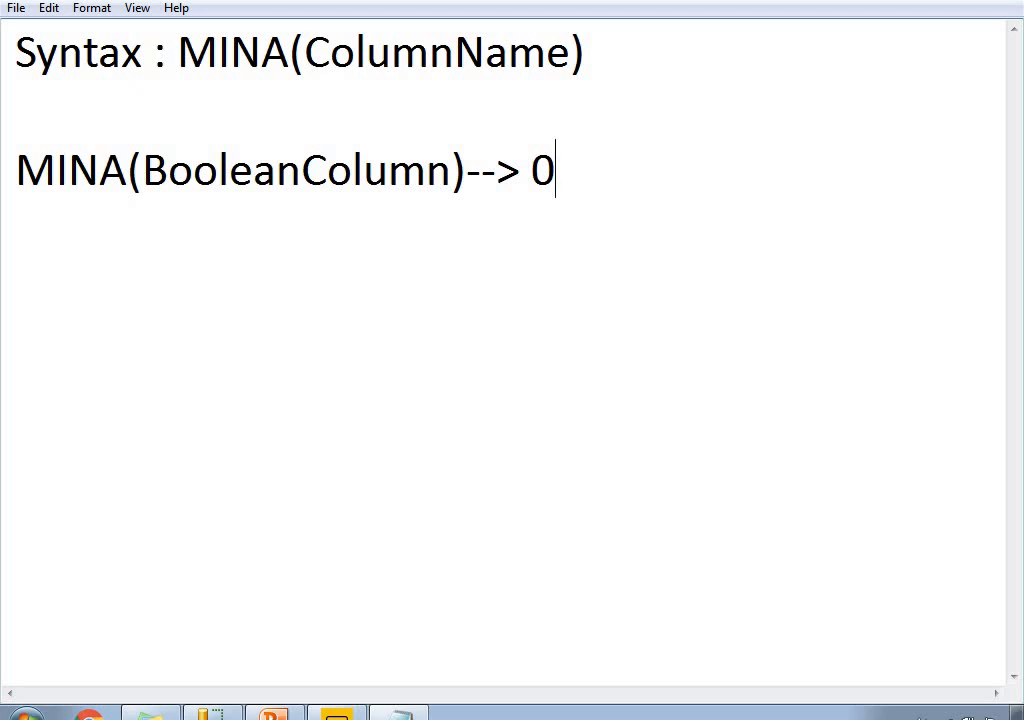
pyautogui.press('Return')
# - Switch to SQL Server Management Studio, run SELECT * FROM FactResellerSales and examine the result columns up to PromotionKey
pyautogui.moveTo(212, 712)
pyautogui.click(270, 679)
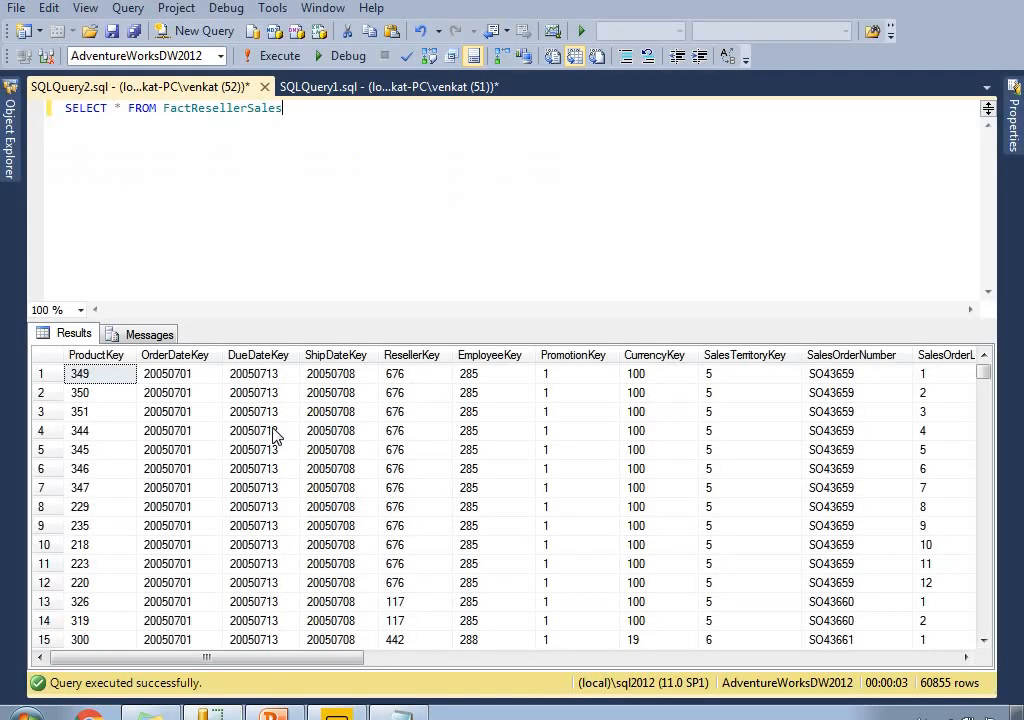
pyautogui.moveTo(245, 112); pyautogui.dragTo(55, 108)
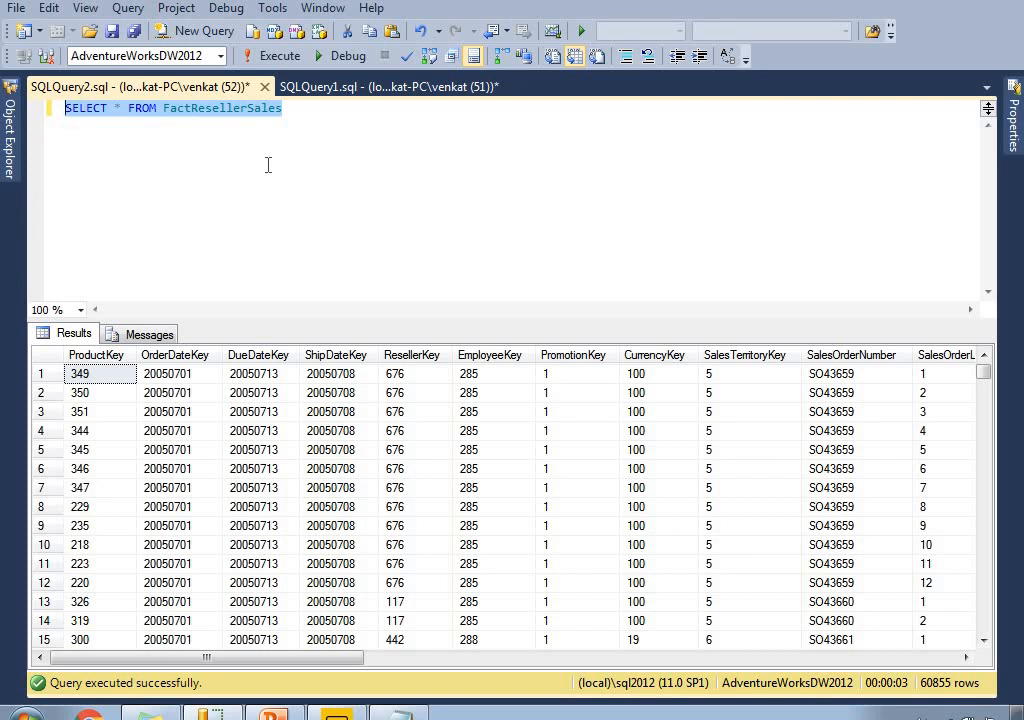
pyautogui.click(276, 56)
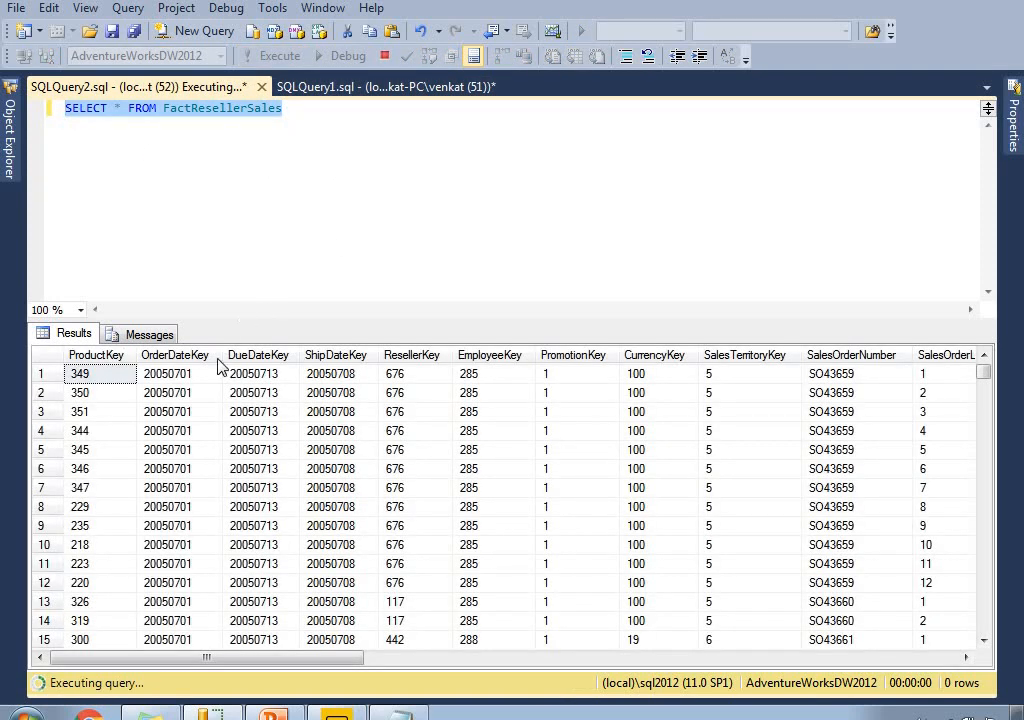
pyautogui.moveTo(275, 392); pyautogui.dragTo(320, 418)
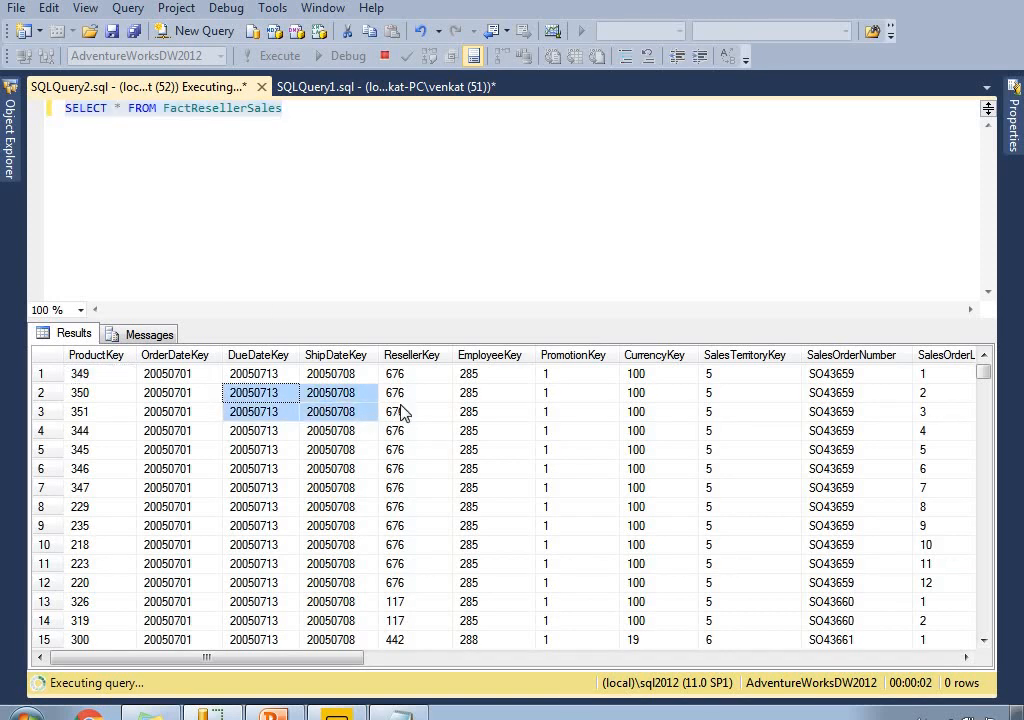
pyautogui.click(556, 356)
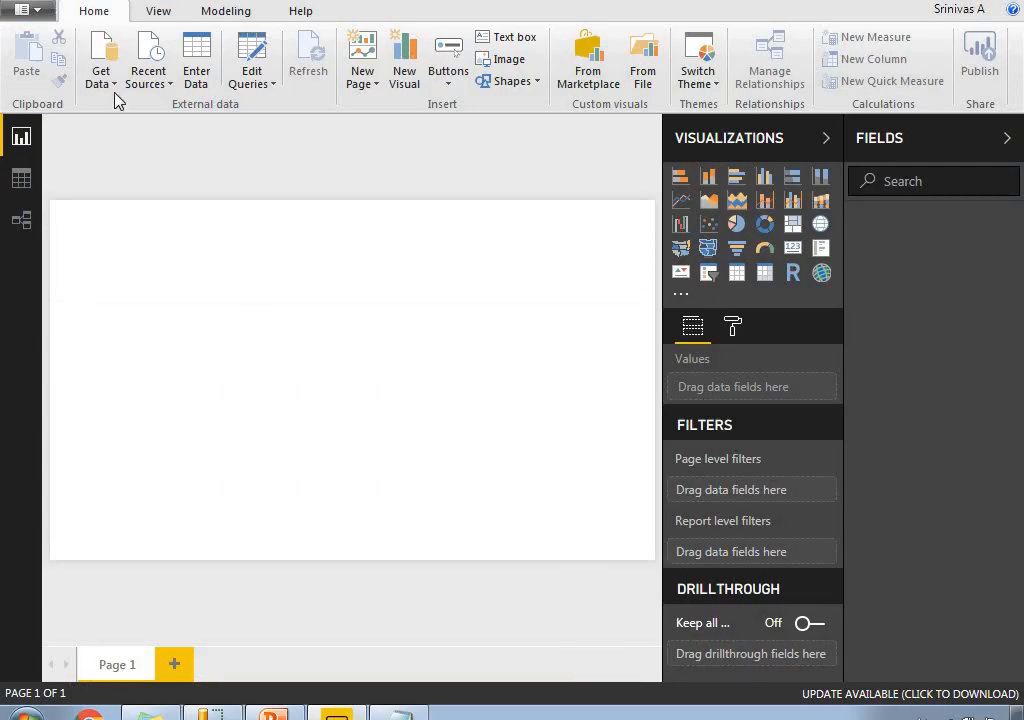
# - Connect to the SQL Server database source on server .\sql2012
pyautogui.click(110, 88)
pyautogui.click(155, 223)
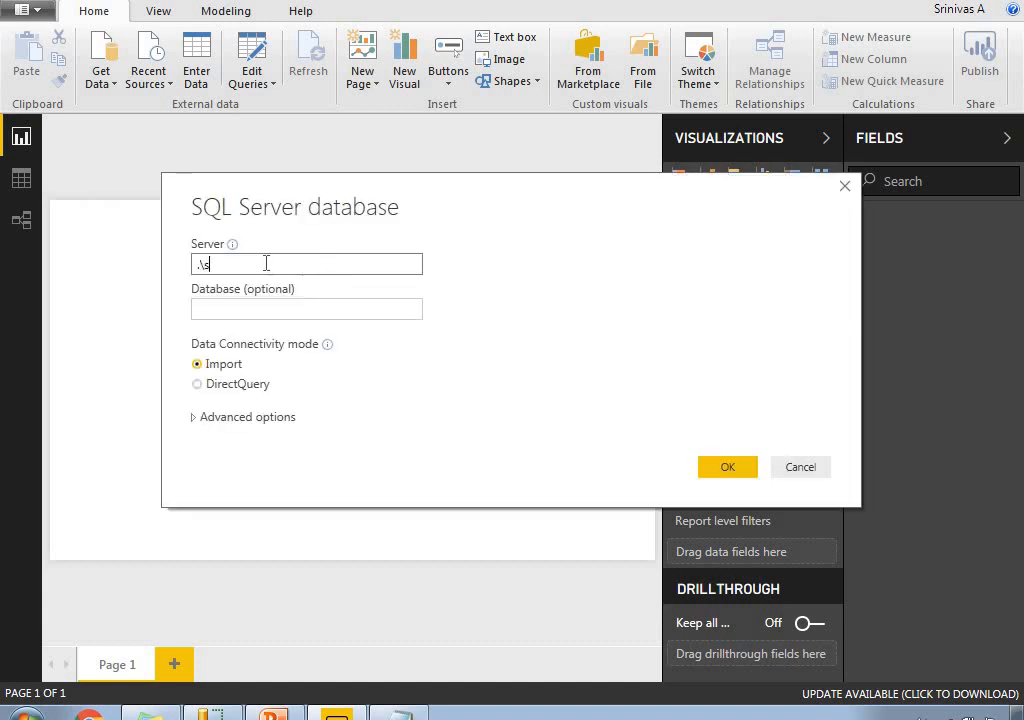
pyautogui.write('2012')
pyautogui.click(736, 466)
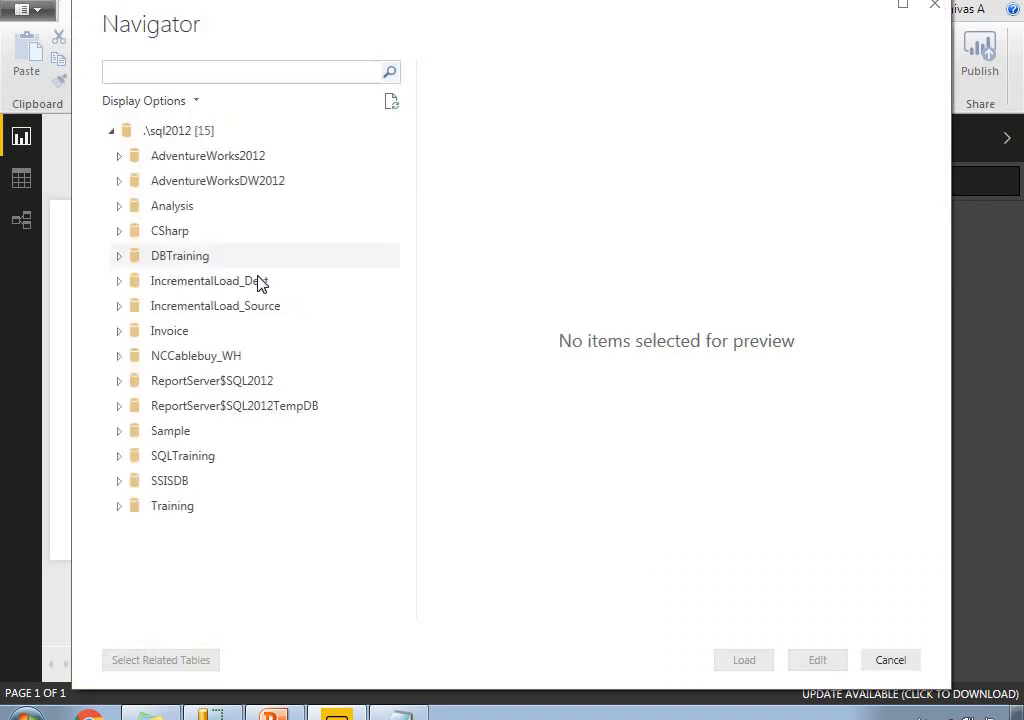
# - Load the FactResellerSales table from the AdventureWorksDW2012 database
pyautogui.click(122, 184)
pyautogui.scroll(-3, 224, 405)
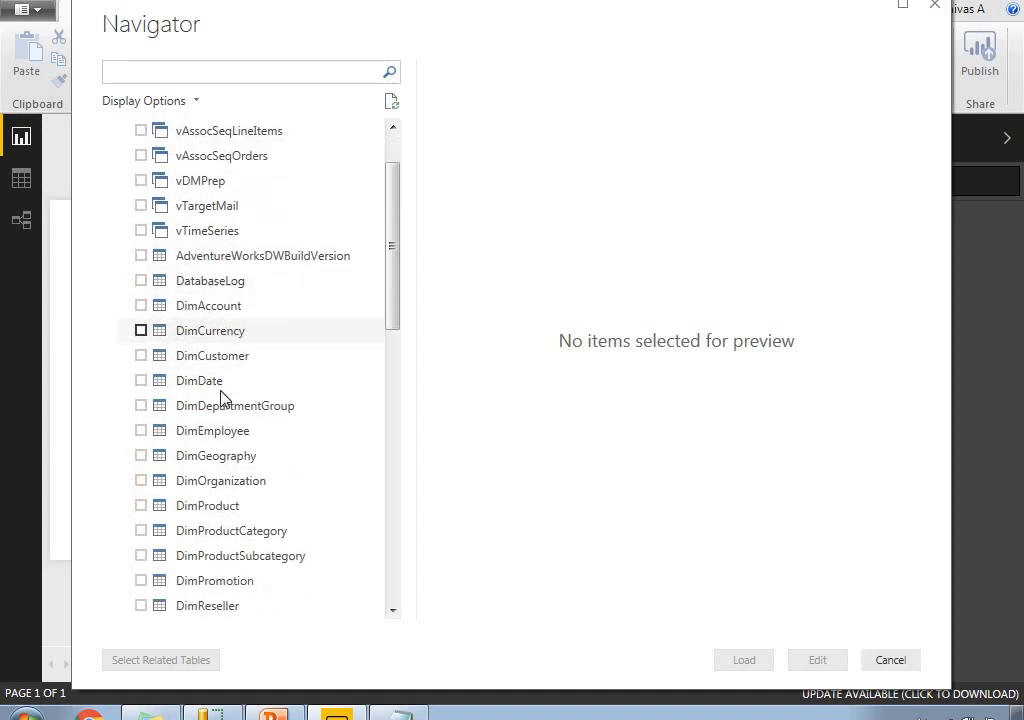
pyautogui.scroll(-2, 222, 441)
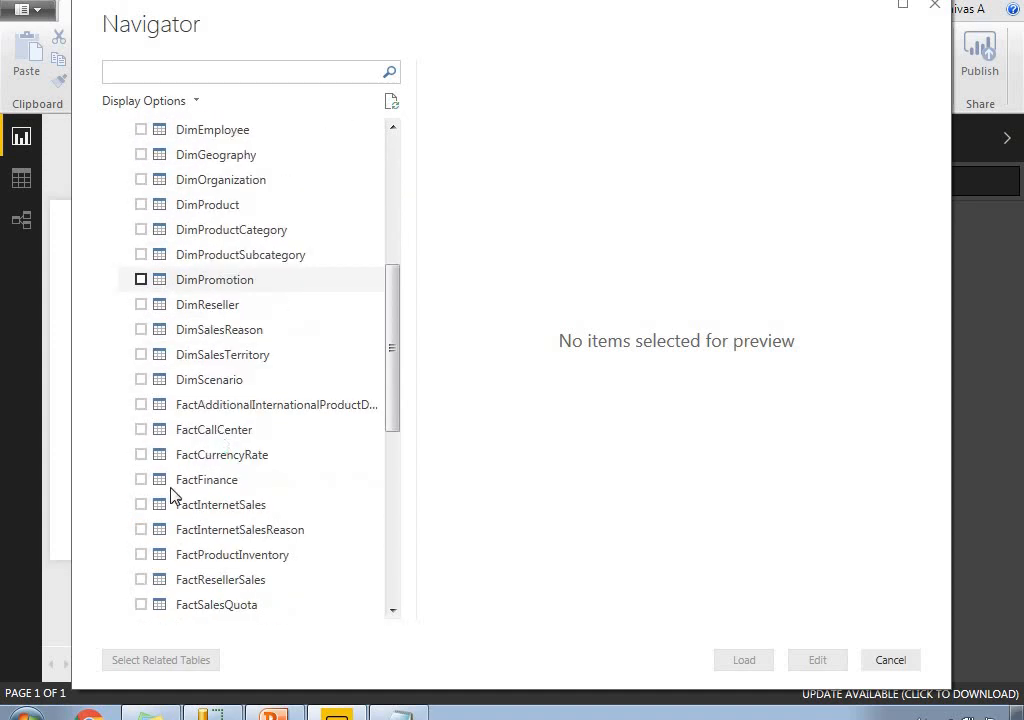
pyautogui.click(141, 580)
pyautogui.click(736, 662)
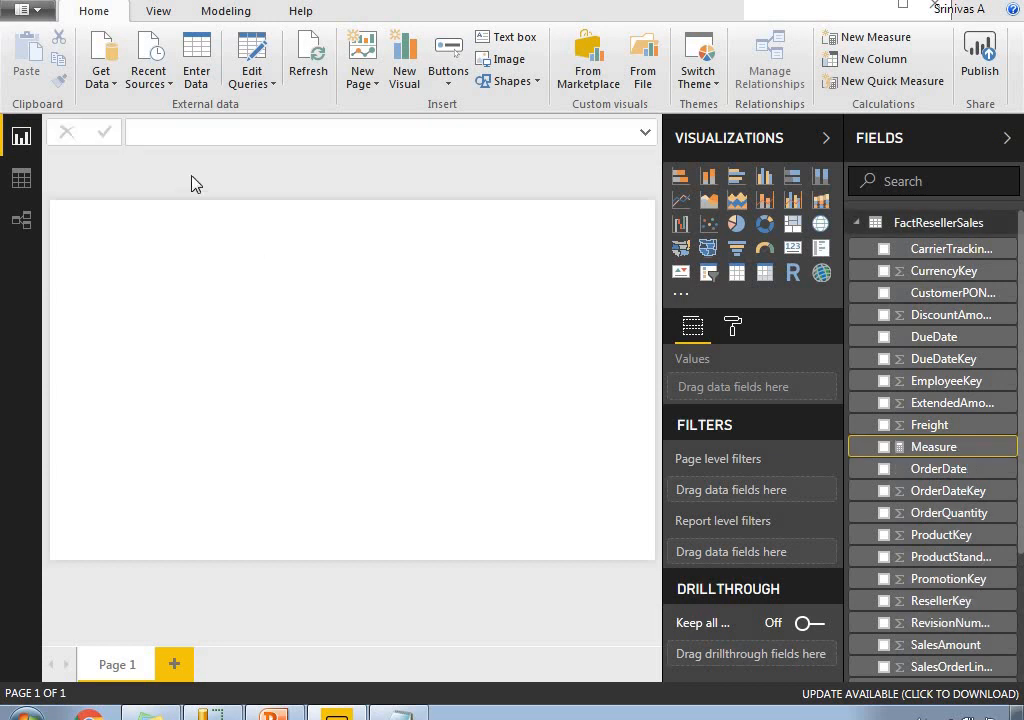
# - Define the new measure as M1 = MINA(FactResellerSales[SalesAmount])
pyautogui.doubleClick(161, 131)
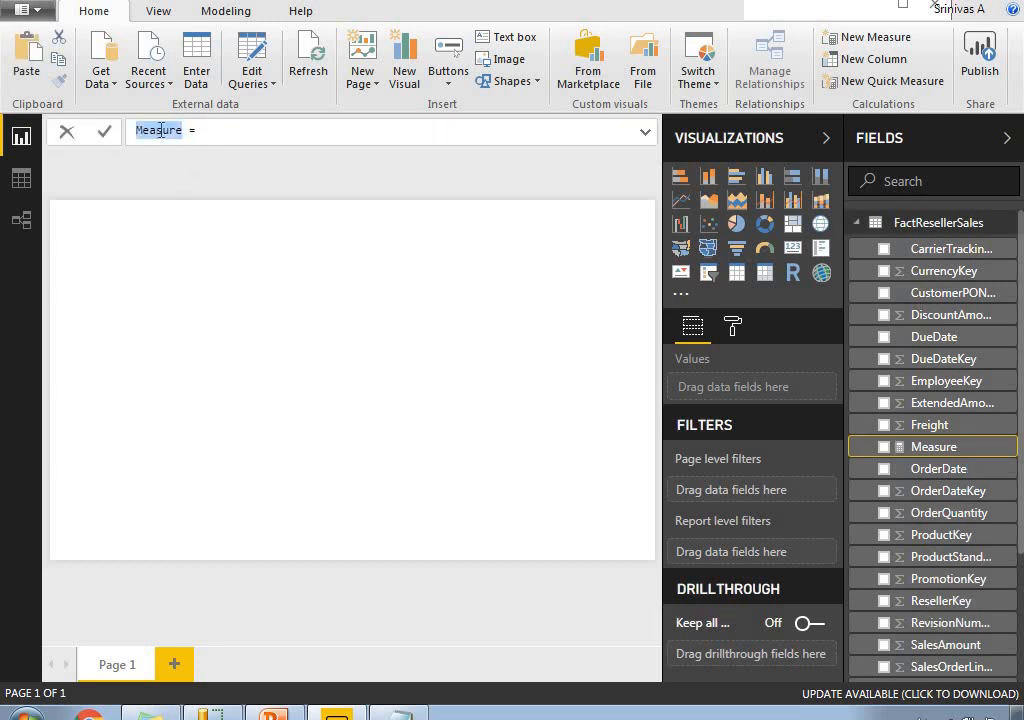
pyautogui.write('M1 =')
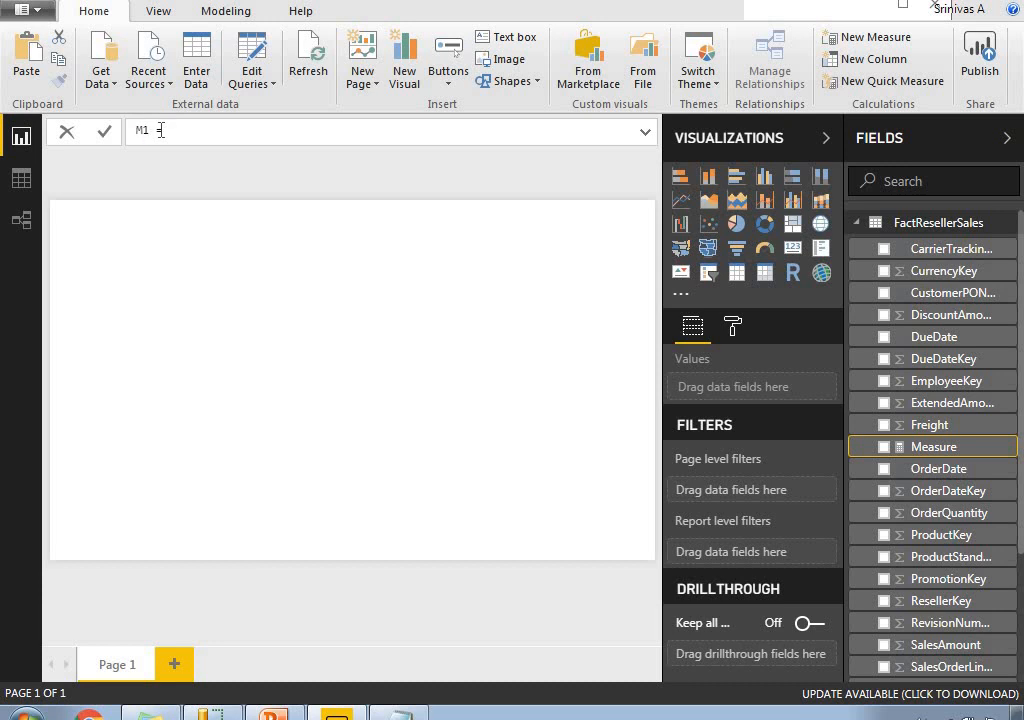
pyautogui.write('MINA')
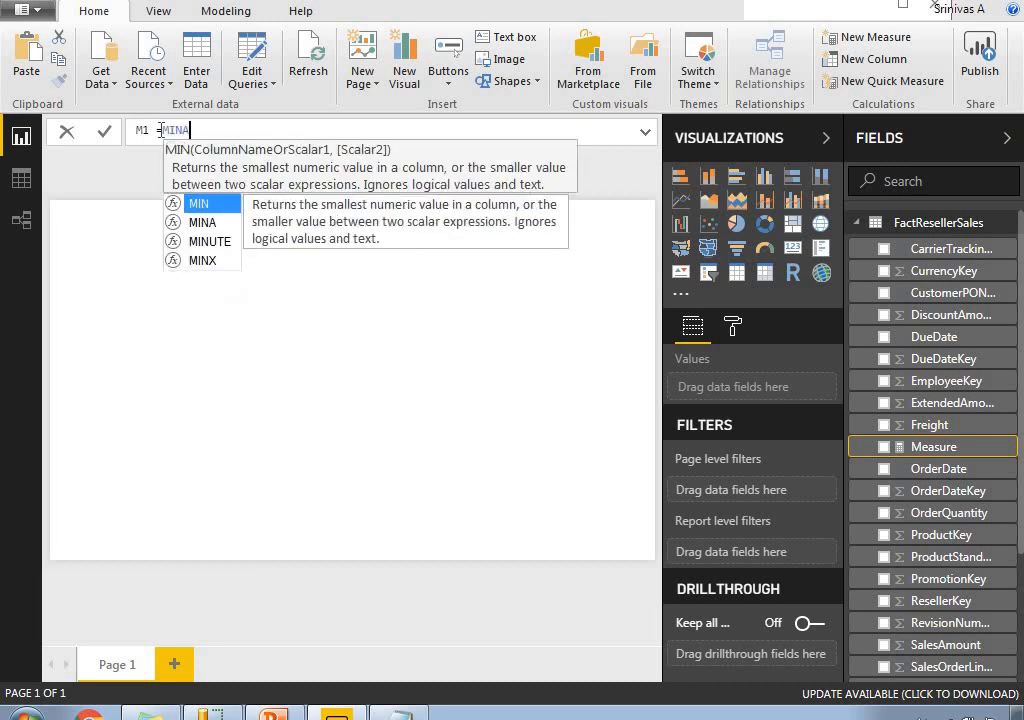
pyautogui.write('(')
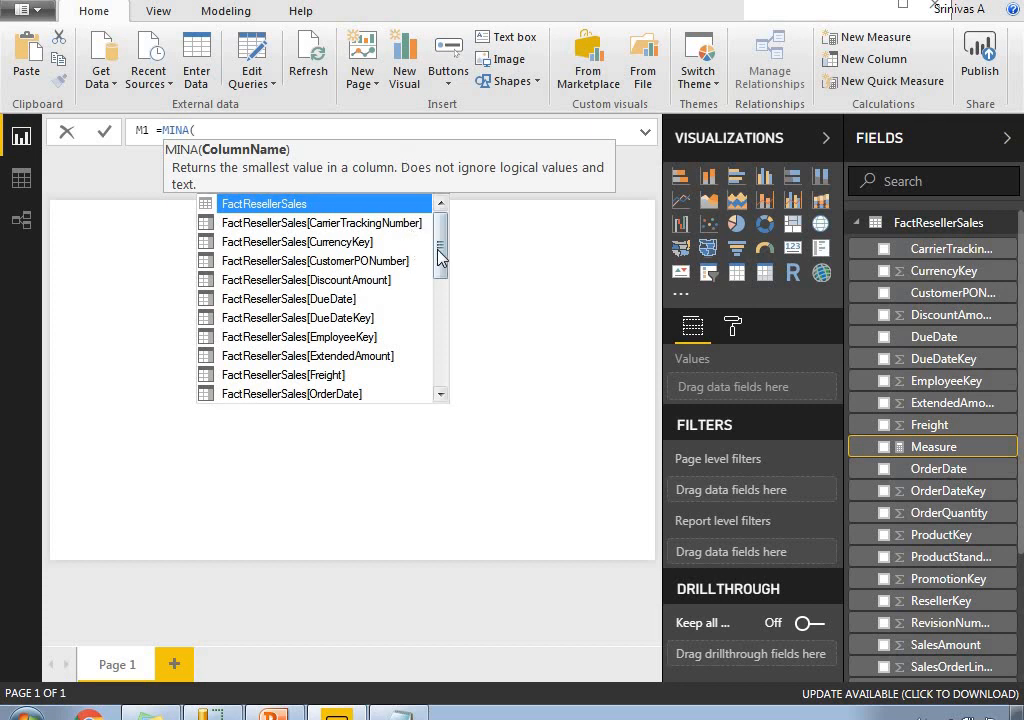
pyautogui.moveTo(441, 256); pyautogui.dragTo(441, 328)
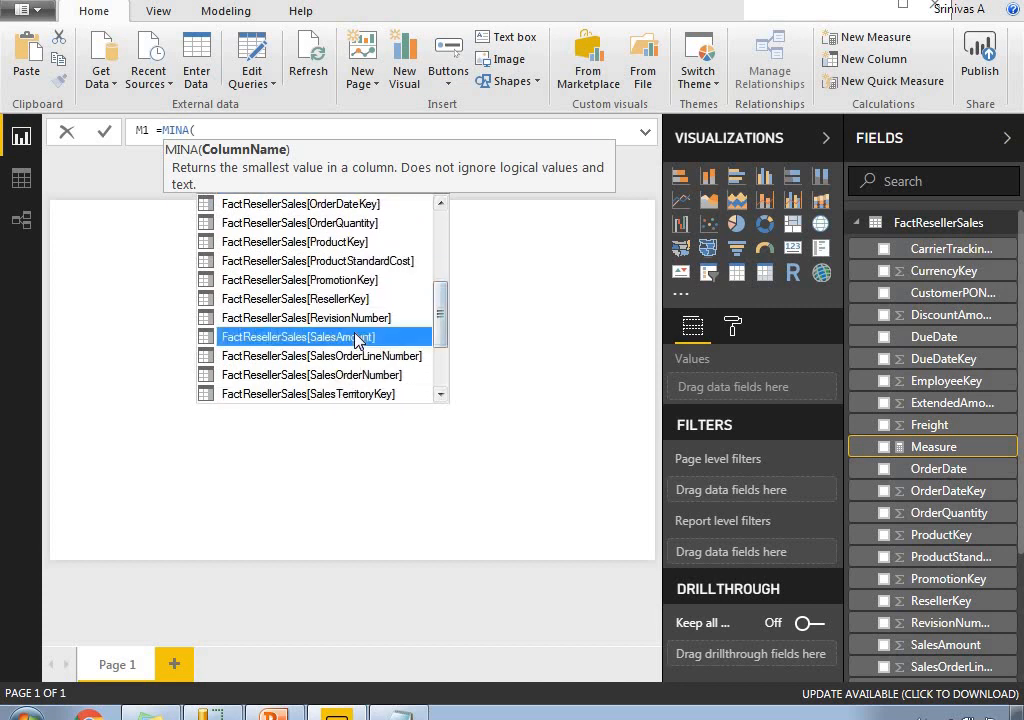
pyautogui.doubleClick(360, 337)
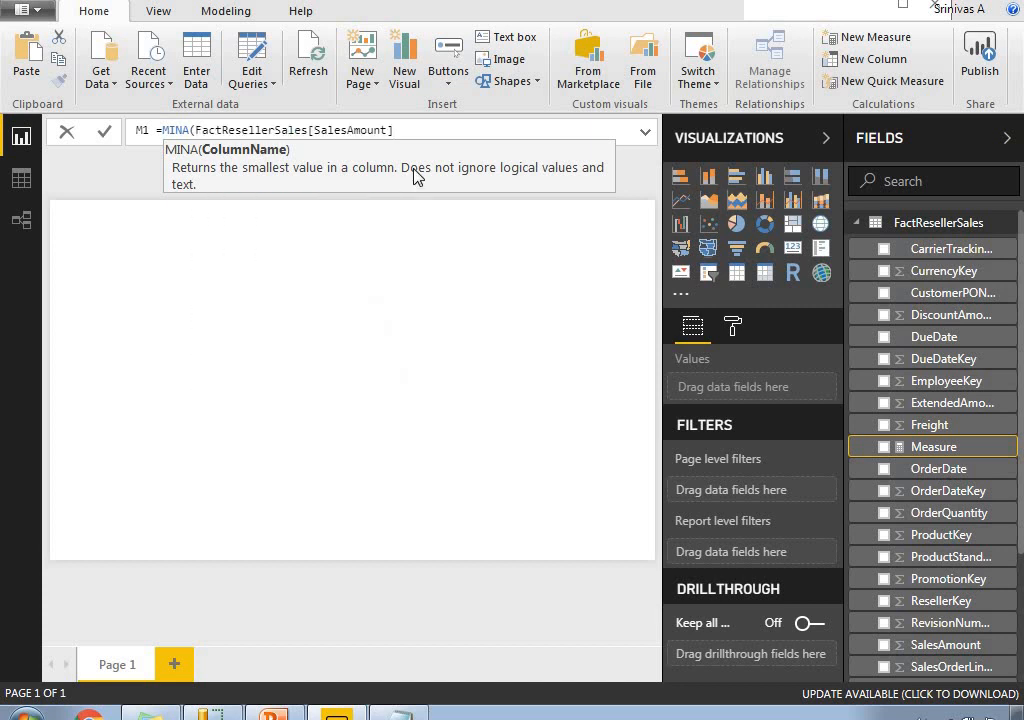
pyautogui.write(')')
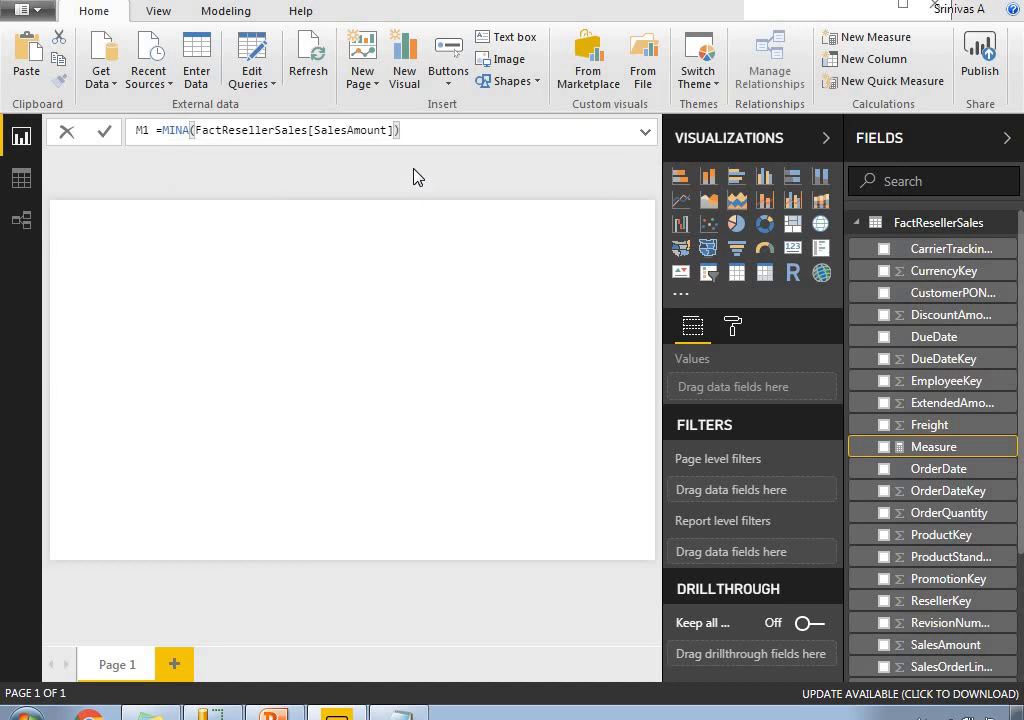
pyautogui.press('Return')
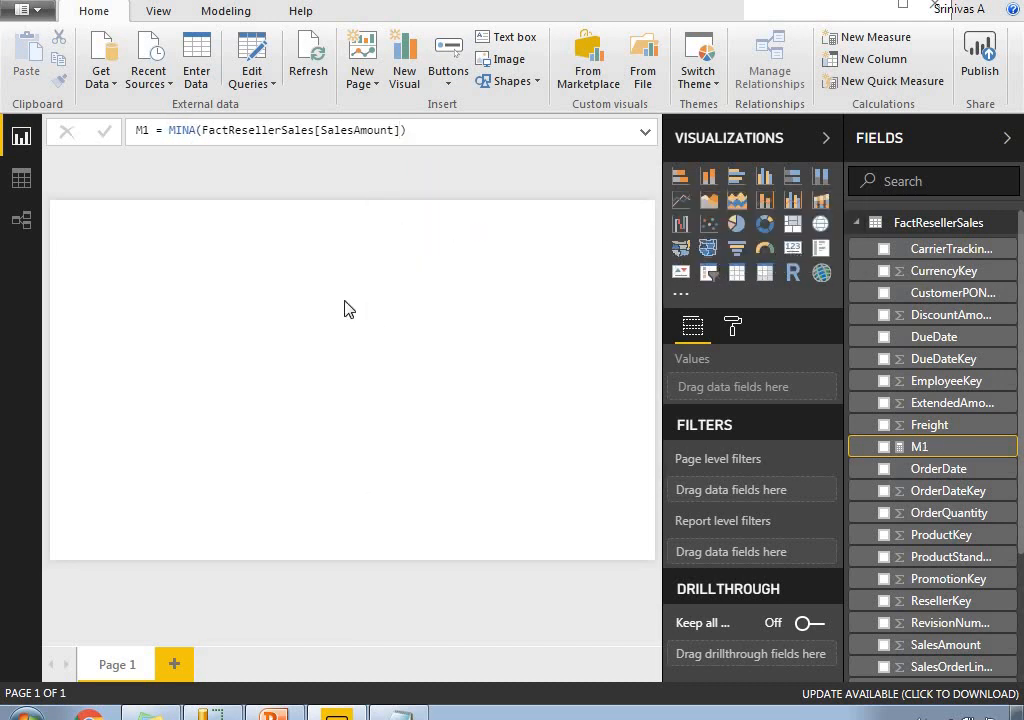
# - Show M1 in an enlarged card visual with its data label display units set to None
pyautogui.click(792, 247)
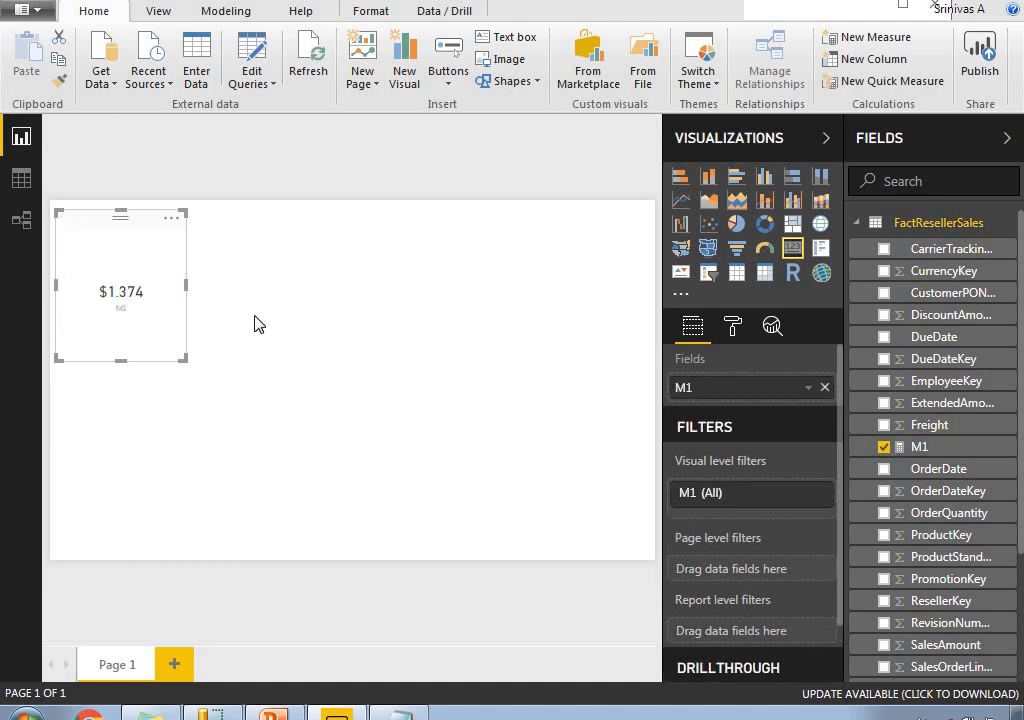
pyautogui.moveTo(186, 358); pyautogui.dragTo(262, 379)
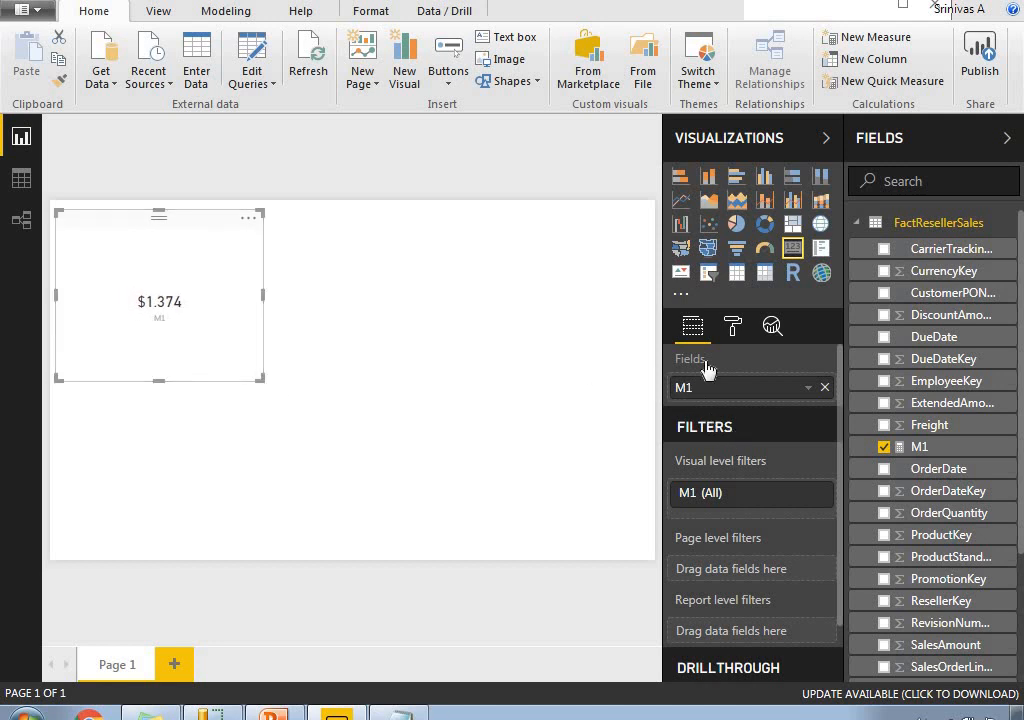
pyautogui.click(734, 333)
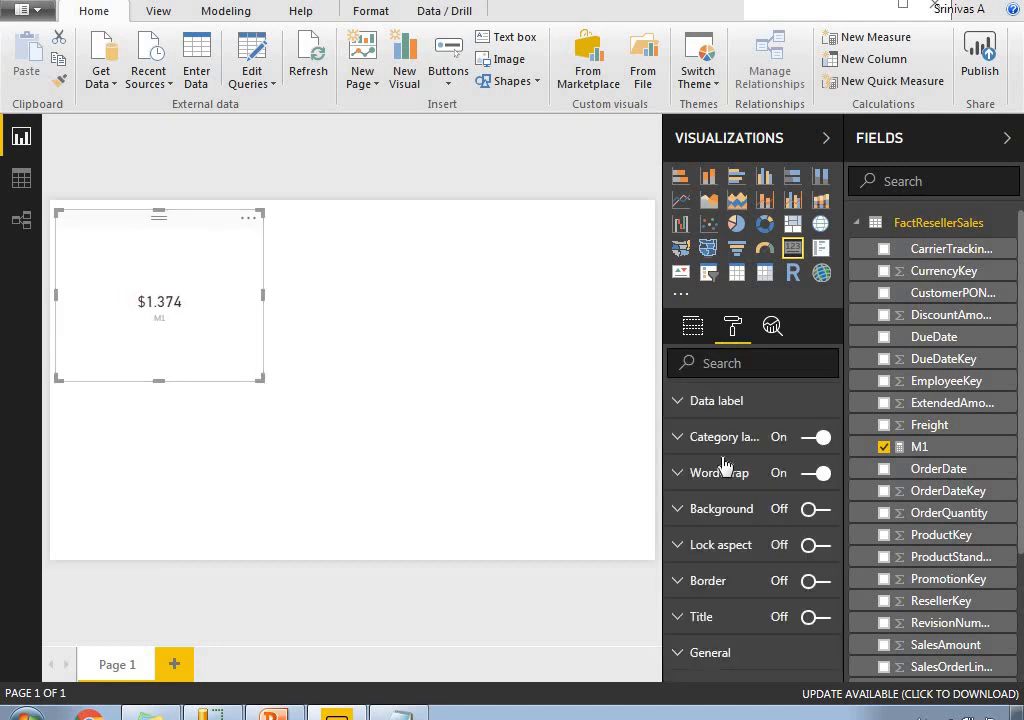
pyautogui.click(678, 403)
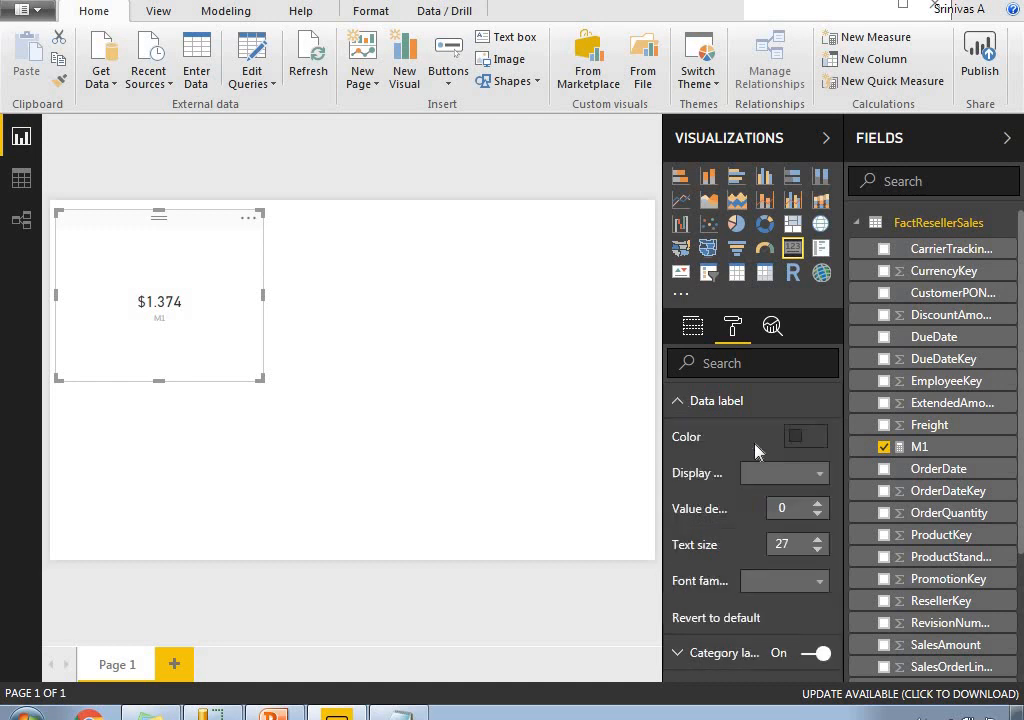
pyautogui.click(784, 473)
pyautogui.click(760, 519)
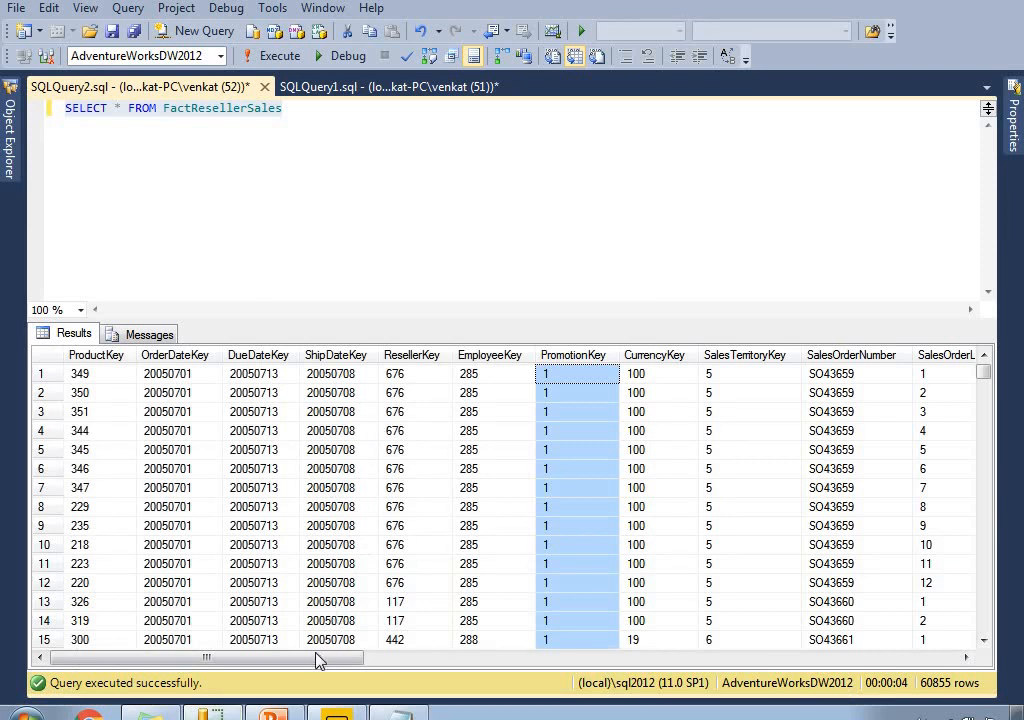
# - Examine the remaining columns of the FactResellerSales query results
pyautogui.moveTo(334, 661); pyautogui.dragTo(546, 677)
pyautogui.moveTo(466, 669); pyautogui.dragTo(249, 627)
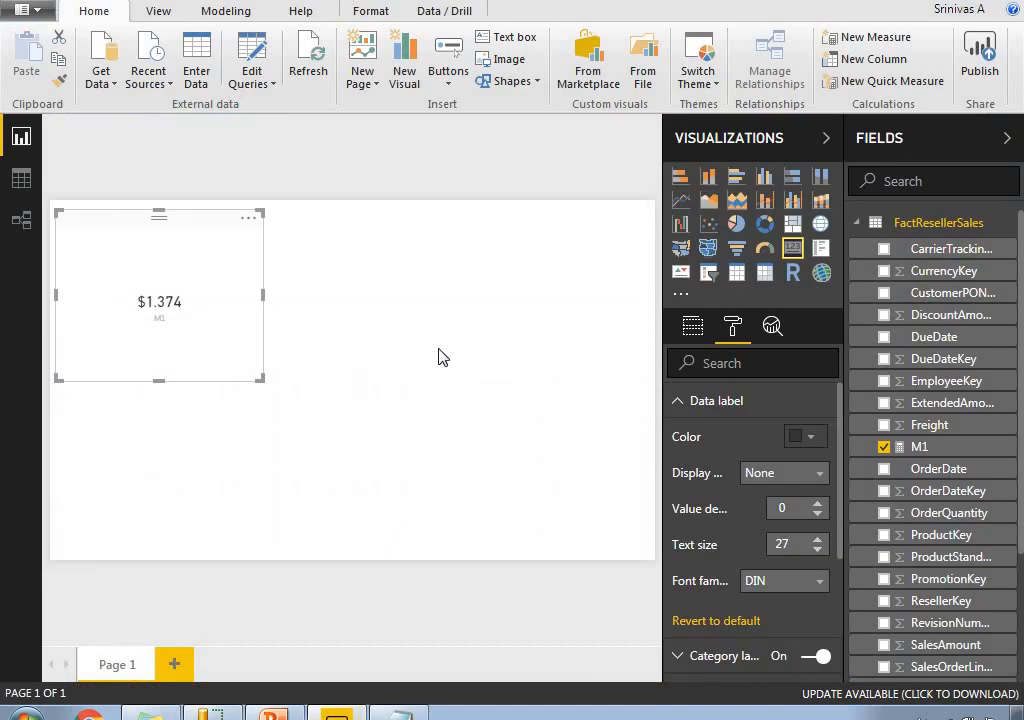
# - Create a second measure, M2 = MINA(FactResellerSales[ResellerKey]), in the FactResellerSales table
pyautogui.click(580, 330)
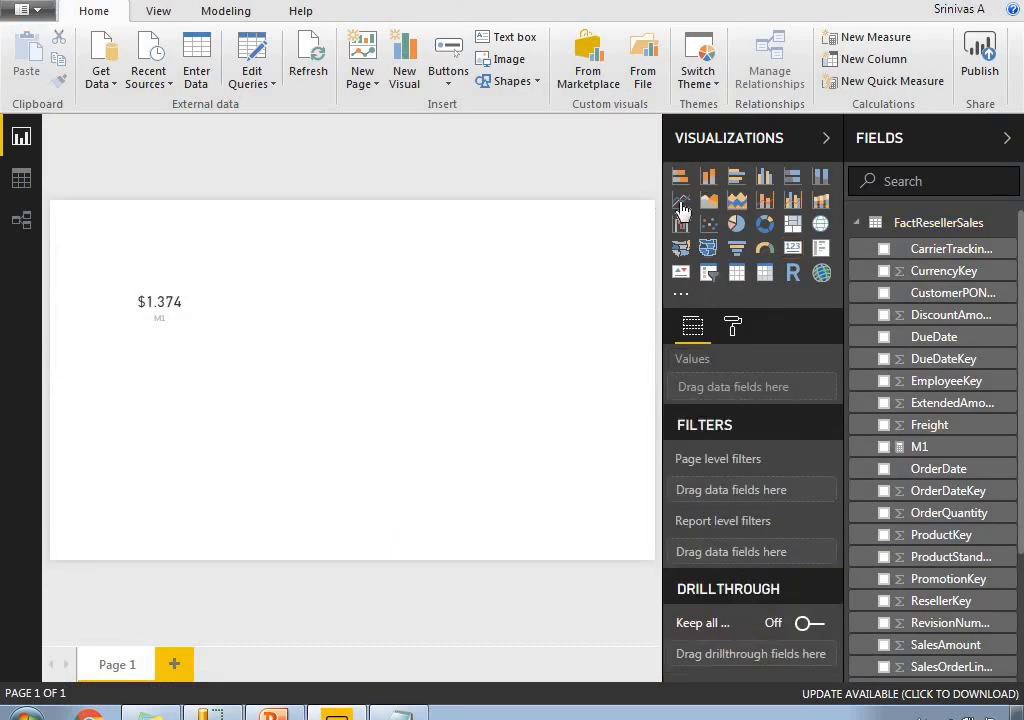
pyautogui.click(866, 37)
pyautogui.click(142, 130)
pyautogui.doubleClick(148, 130)
pyautogui.write('M')
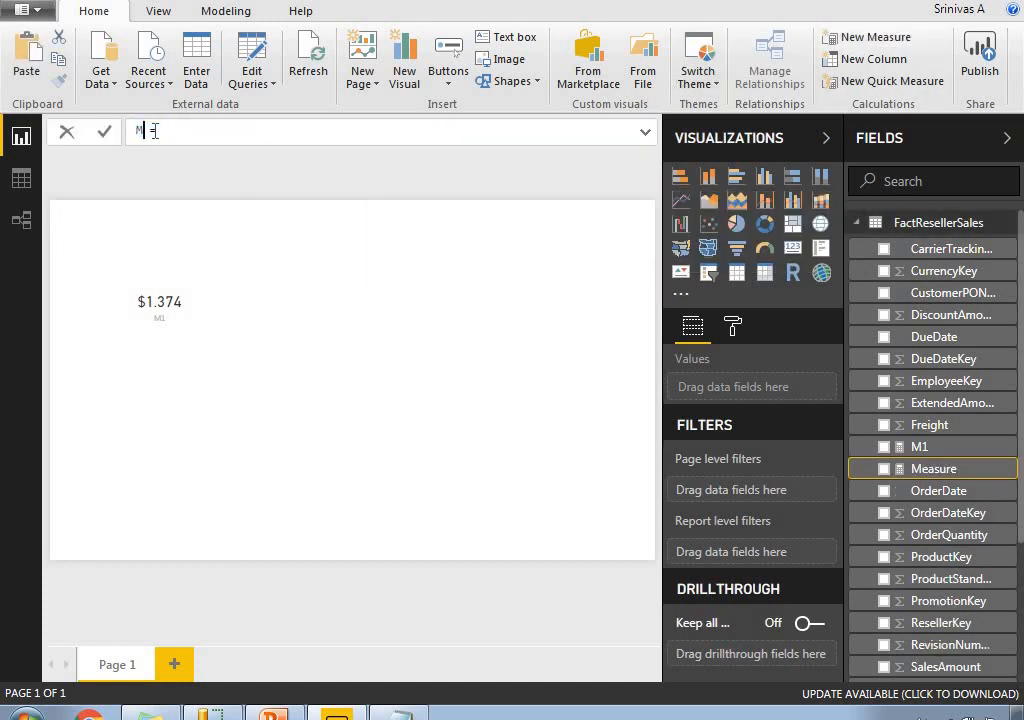
pyautogui.write('2 = MINA(')
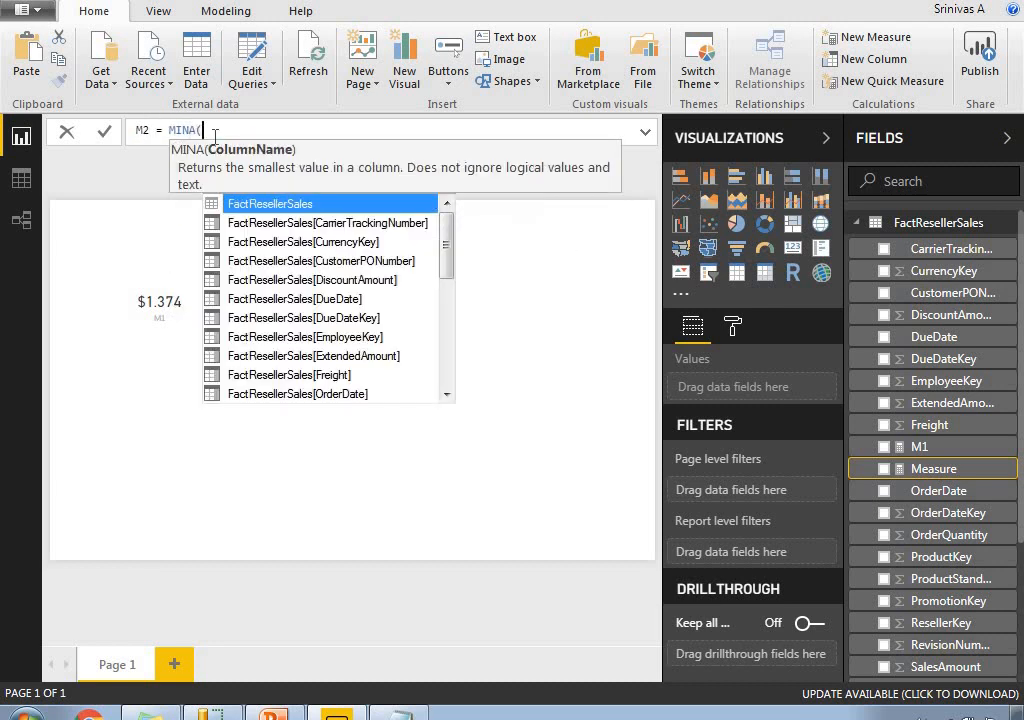
pyautogui.write('Res')
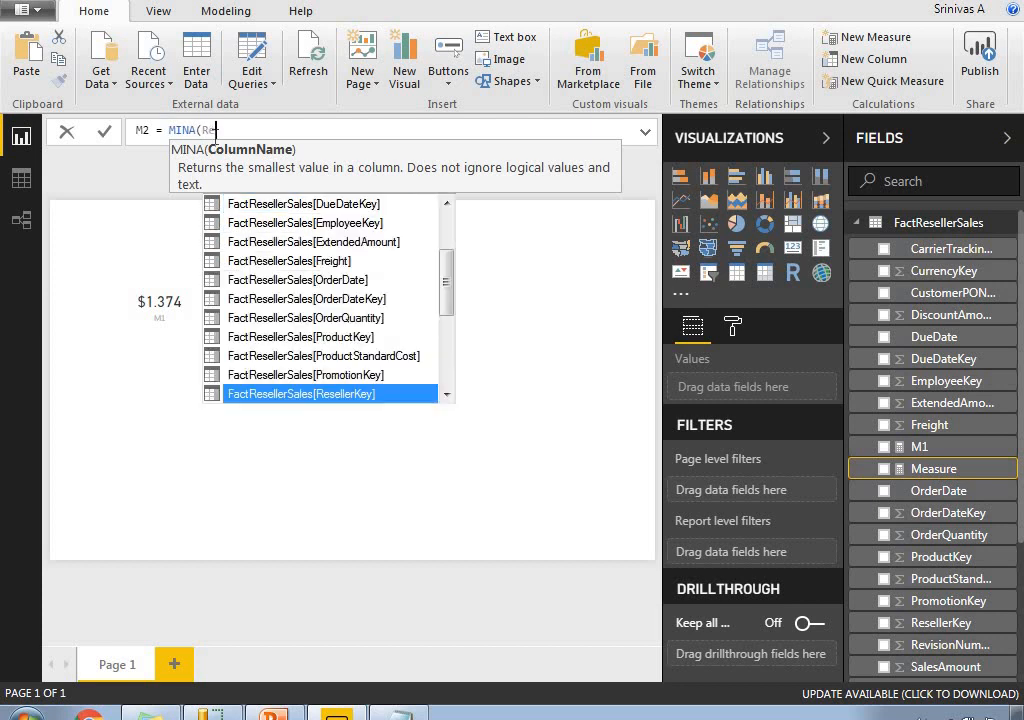
pyautogui.click(373, 394)
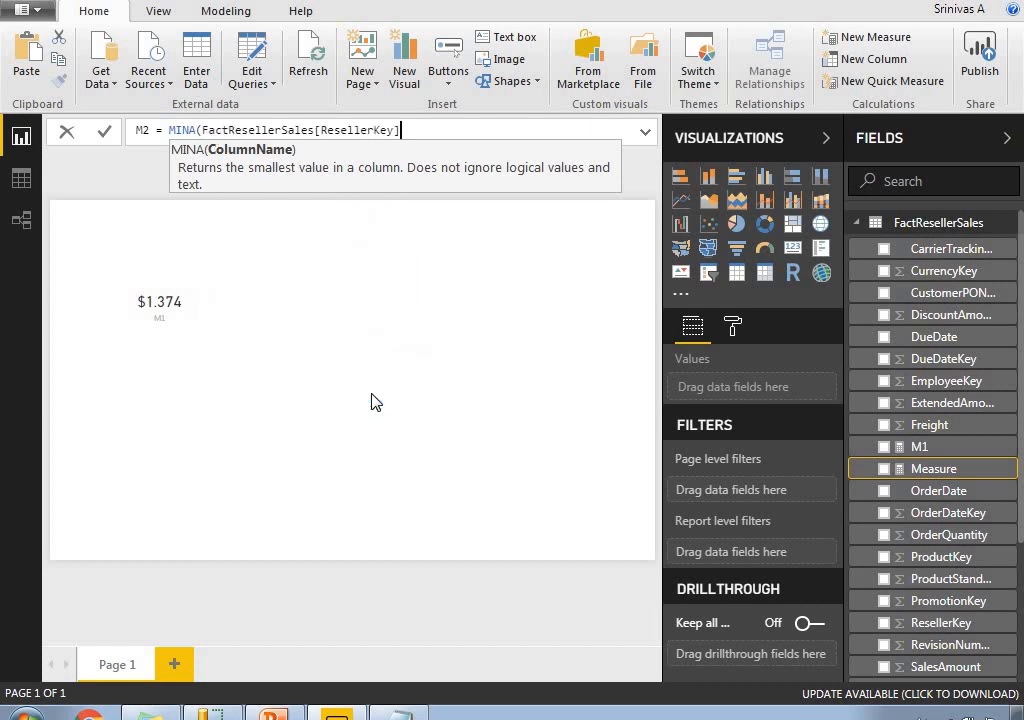
pyautogui.write(')')
pyautogui.press('Return')
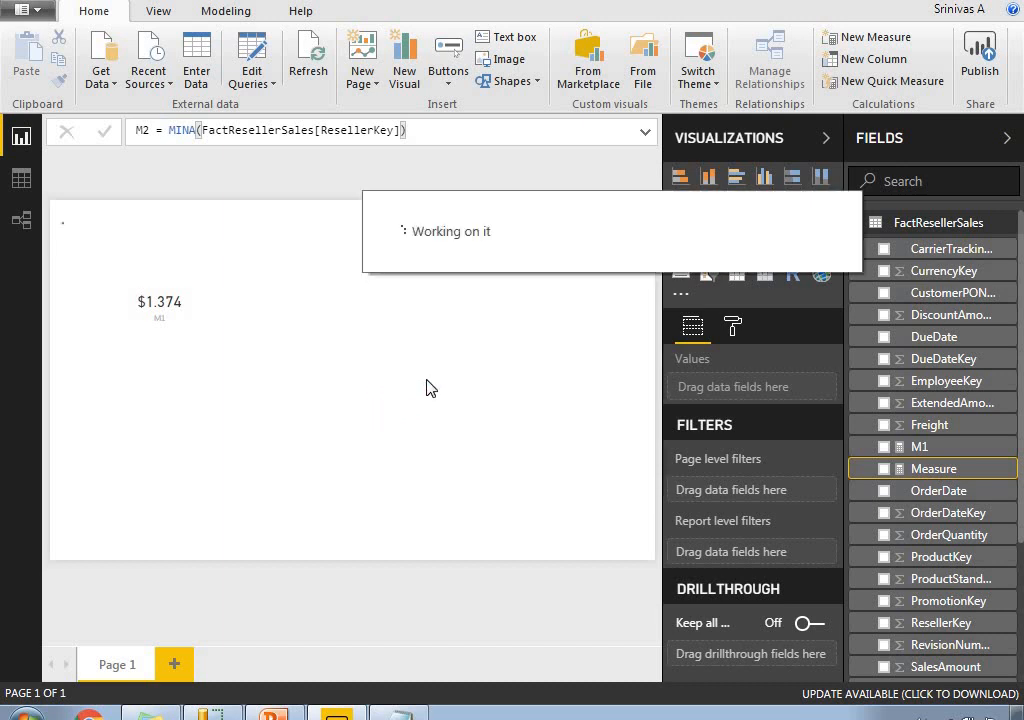
# - Show M2 in a new card visual and place it on the canvas beside the M1 card
pyautogui.click(427, 388)
pyautogui.click(790, 258)
pyautogui.click(884, 468)
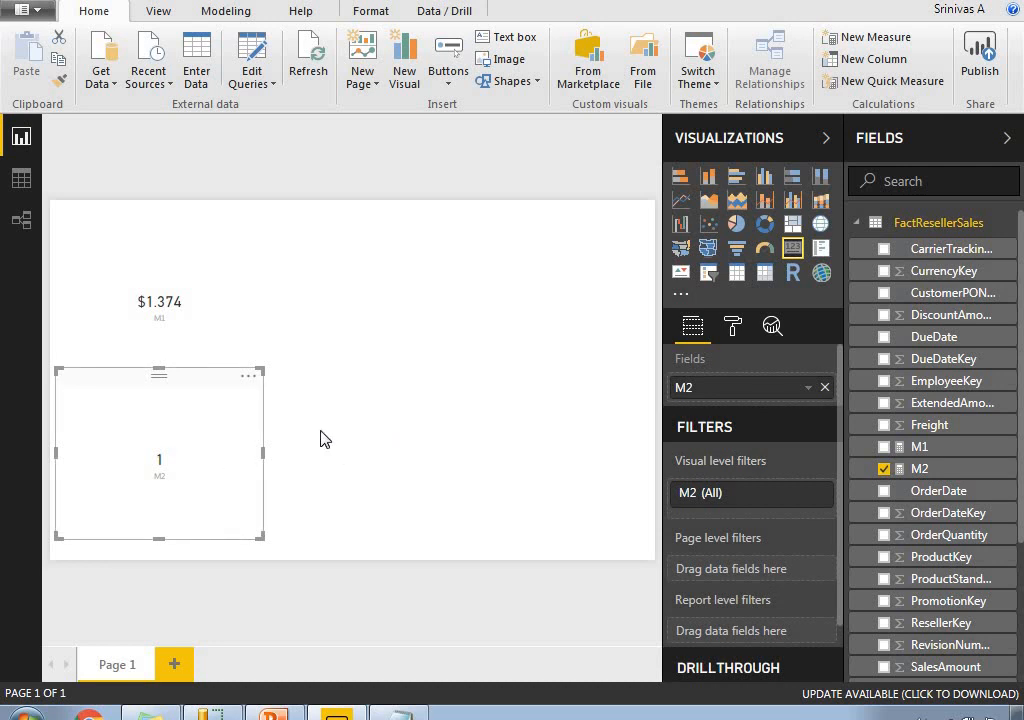
pyautogui.click(153, 360)
pyautogui.moveTo(241, 394); pyautogui.dragTo(441, 283)
pyautogui.click(355, 499)
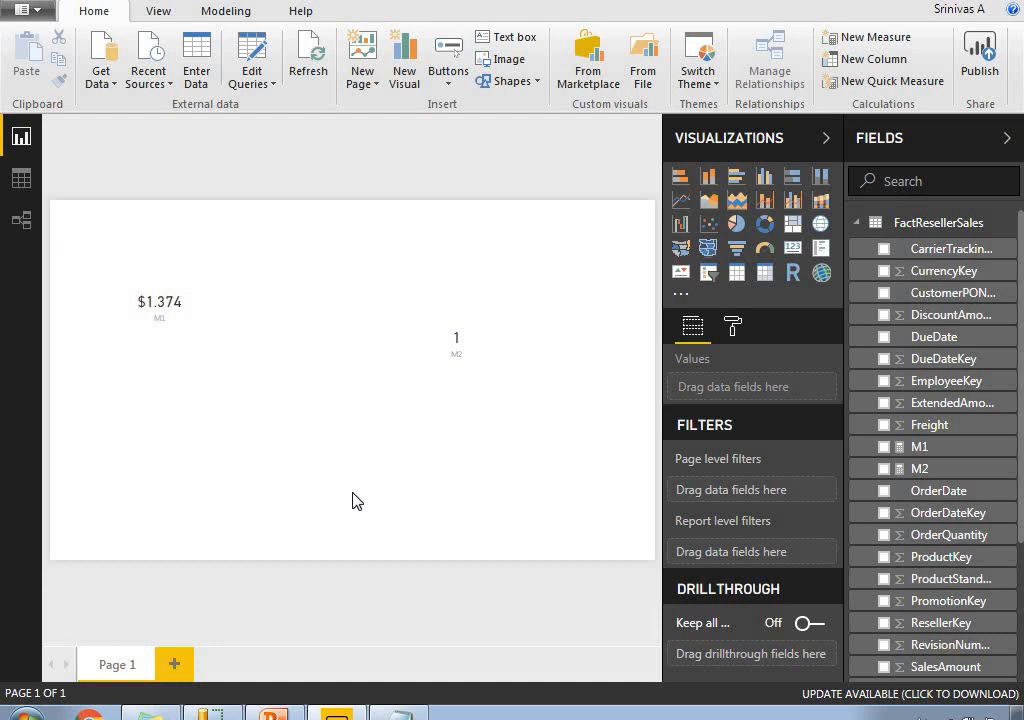
# - Switch to the Notepad notes, add the line "MIN --> Numerical Values .." below the MINA(BooleanColumn) line, and return to the PowerPoint title slide
pyautogui.click(399, 715)
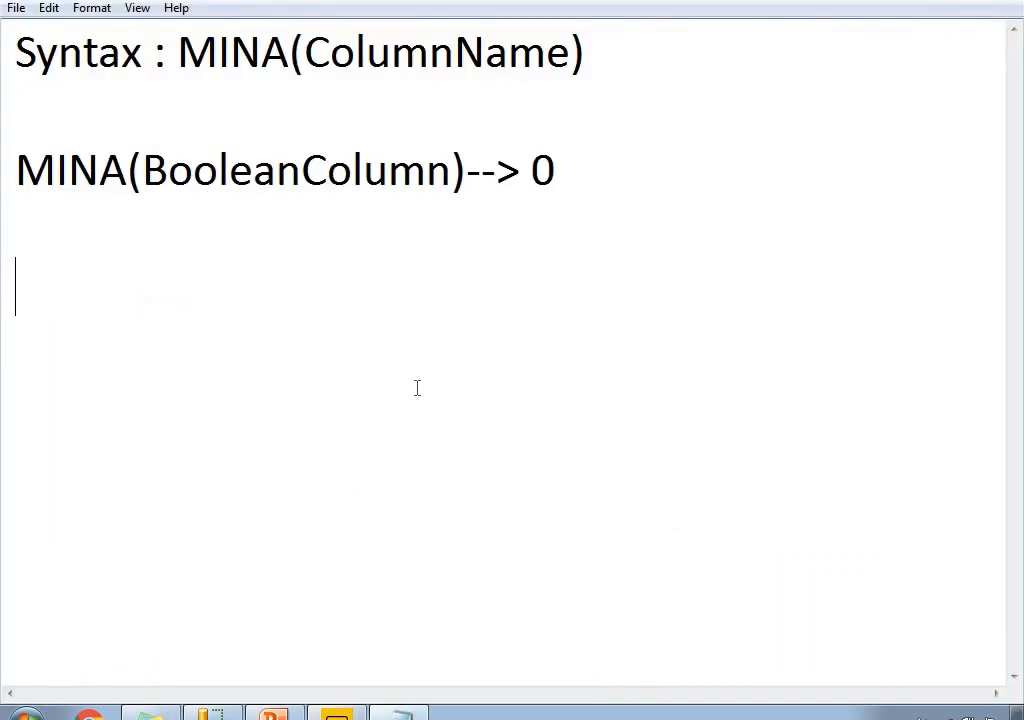
pyautogui.write('MIN ')
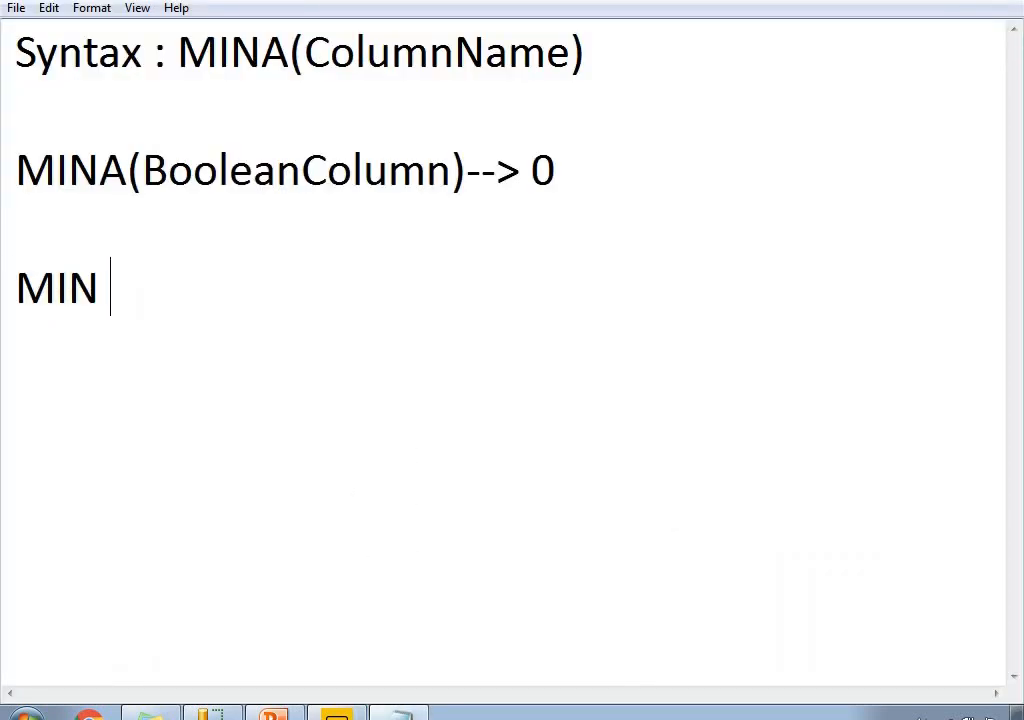
pyautogui.write('--<')
pyautogui.press('BackSpace')
pyautogui.write('> ')
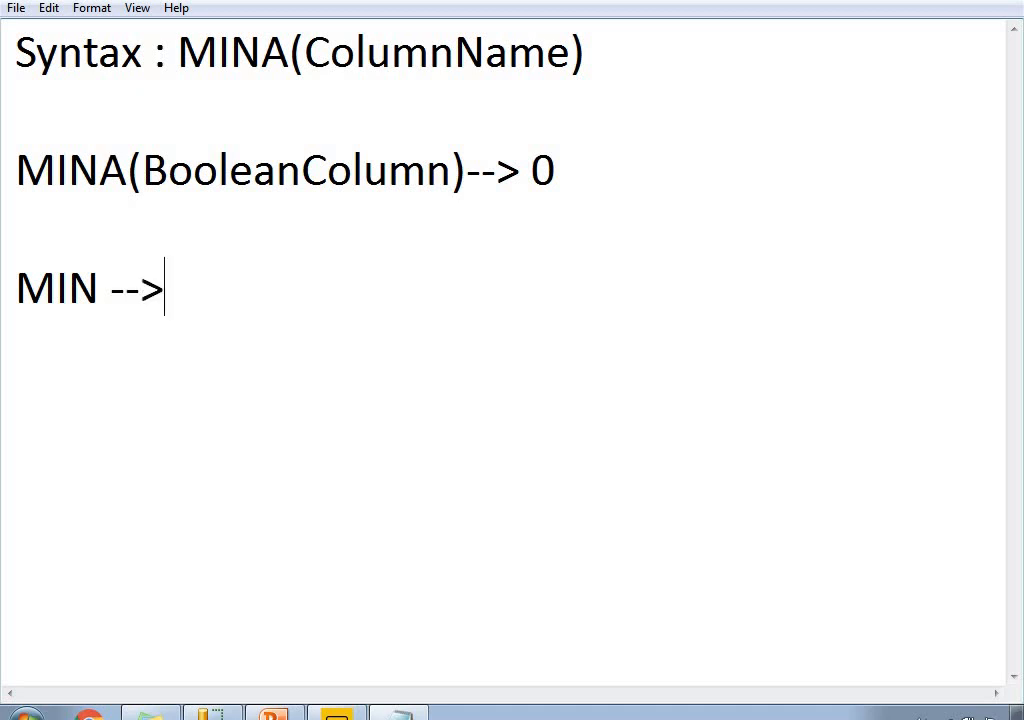
pyautogui.write('Numeri')
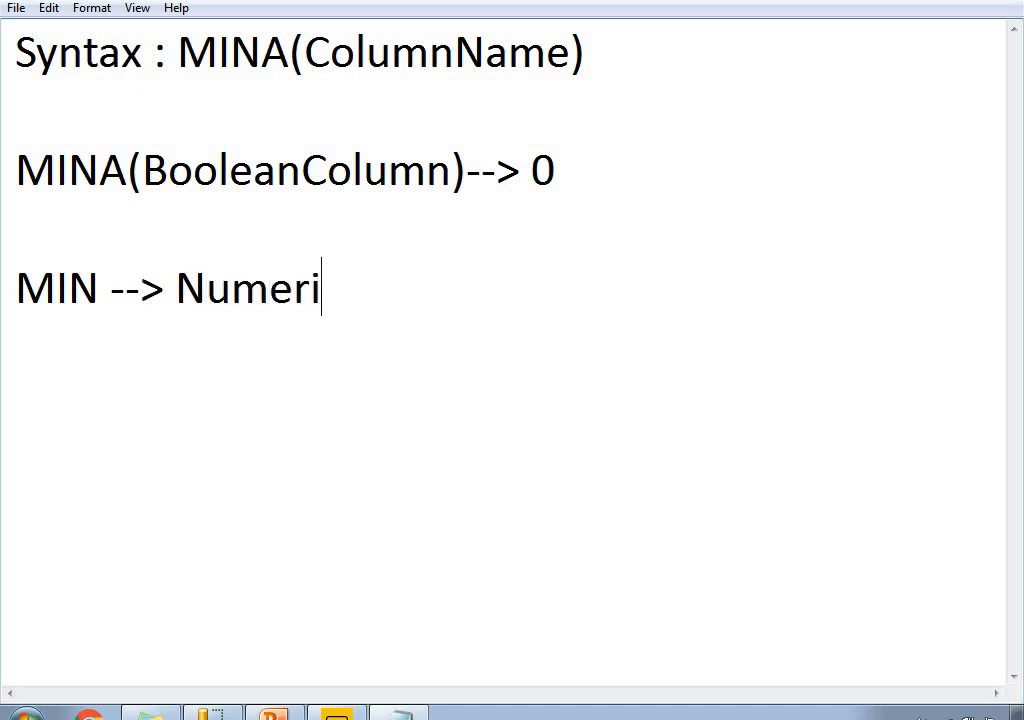
pyautogui.write('cal Values ')
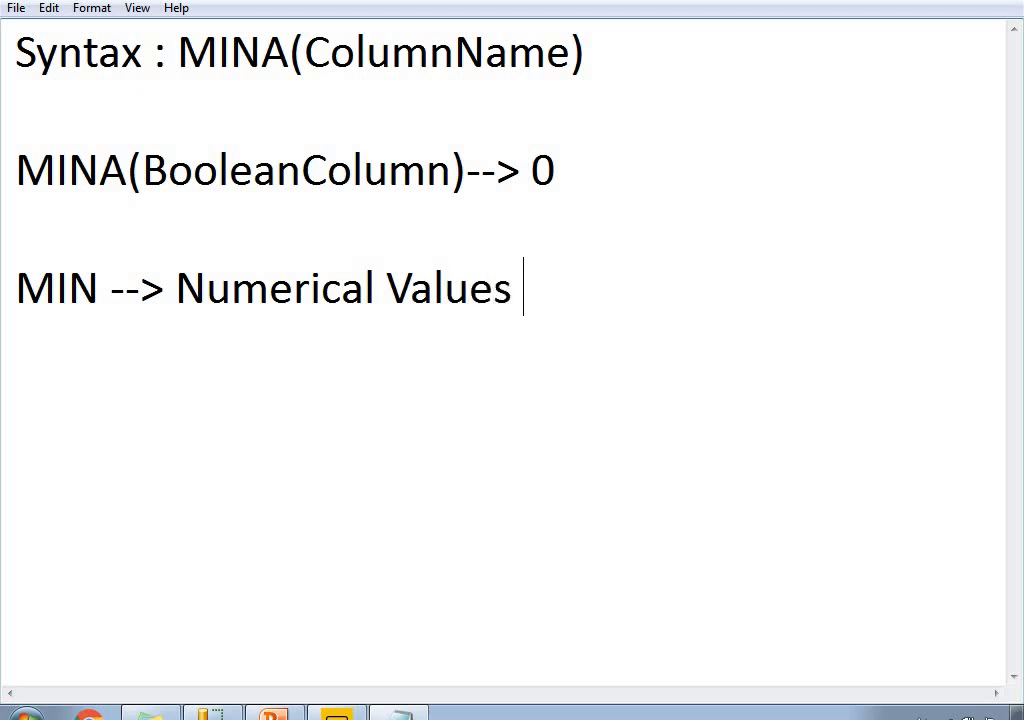
pyautogui.write('..')
pyautogui.click(284, 714)
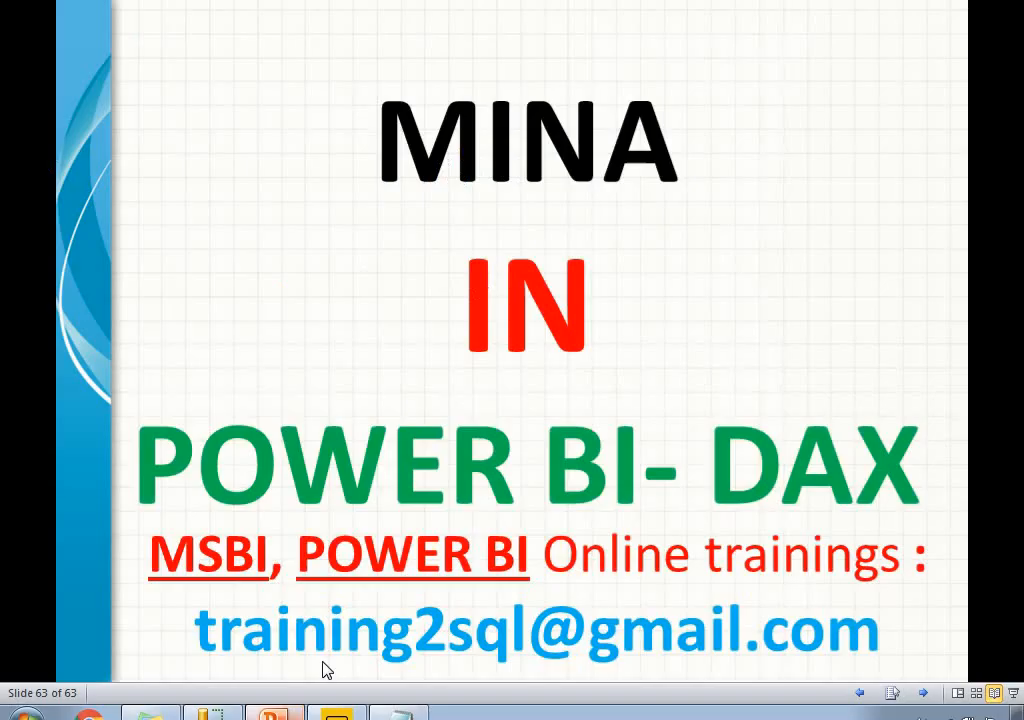